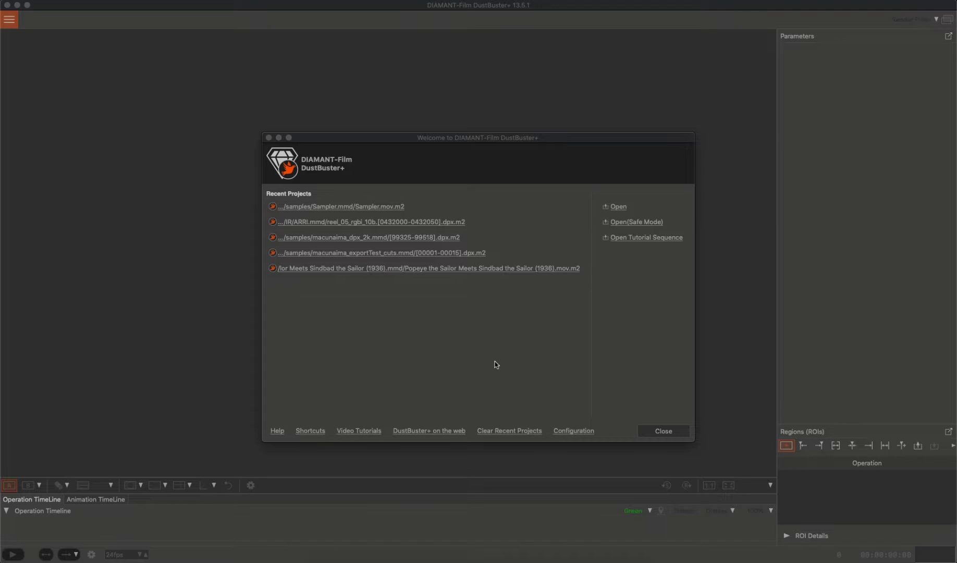
Open macunaima_dpx_2k.mov from the Macunaima_2K_Quicktime folder, showing its 193-frame timeline
left_click(618, 206)
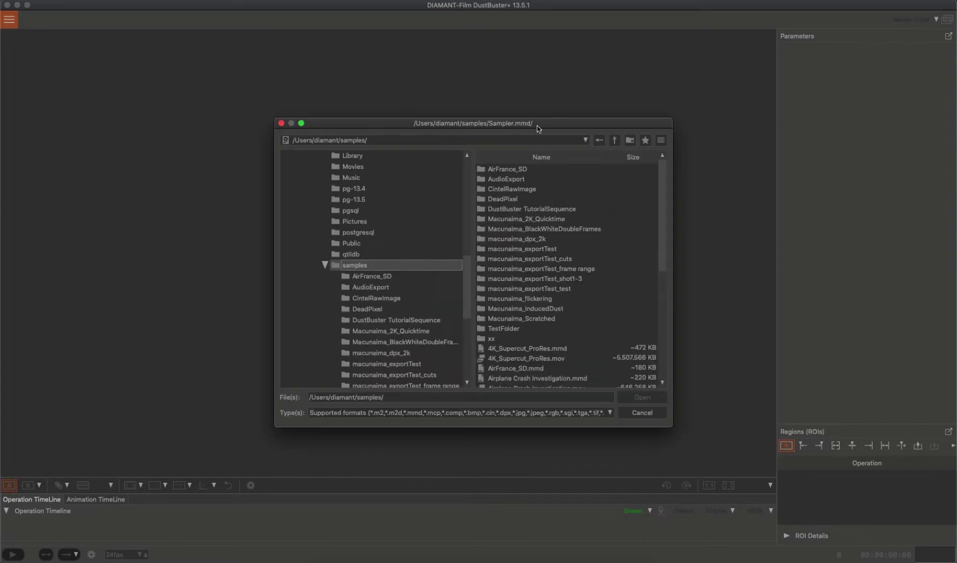
left_click_drag(557, 124, 552, 122)
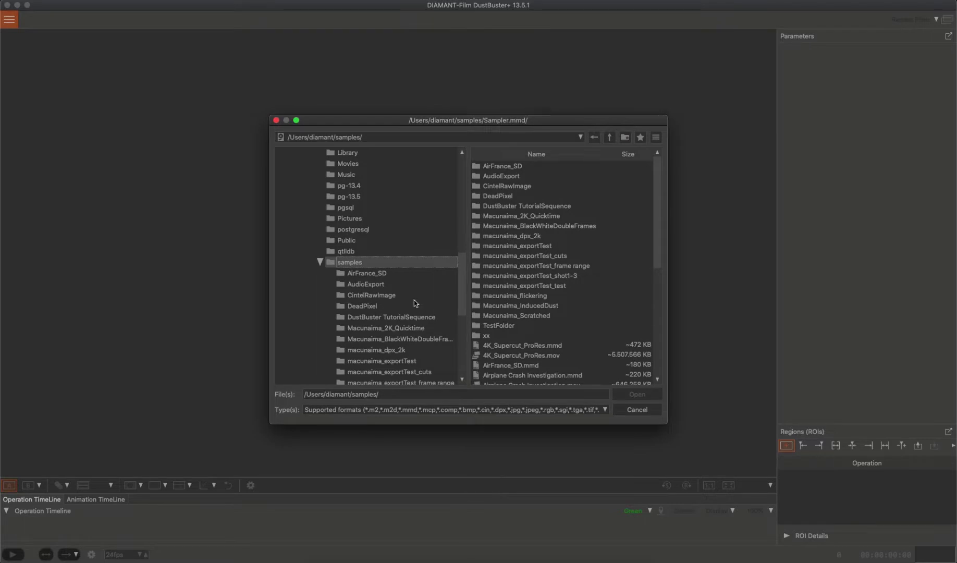
left_click(404, 327)
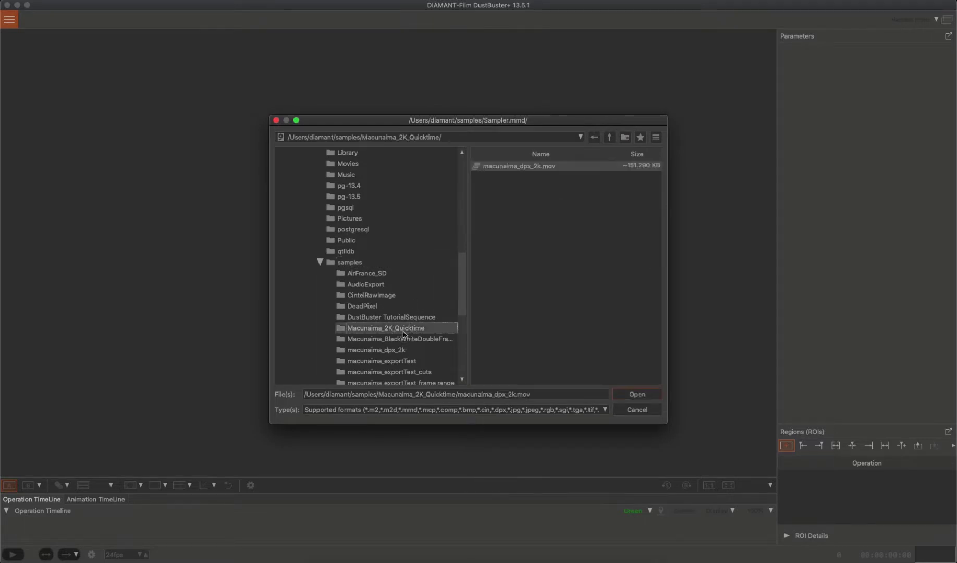
left_click(537, 165)
left_click(636, 393)
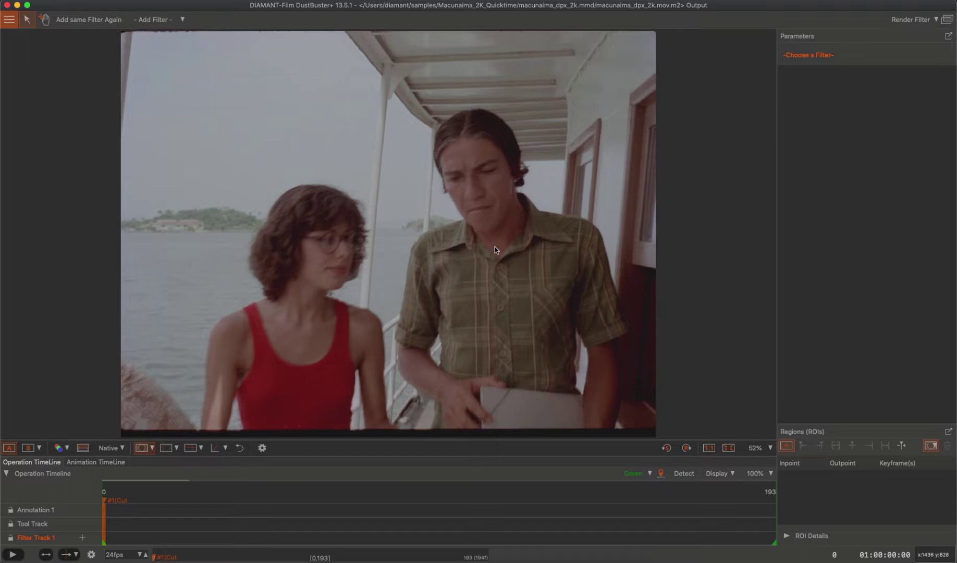
Close the Macunaima clip project from the main hamburger menu
left_click(9, 19)
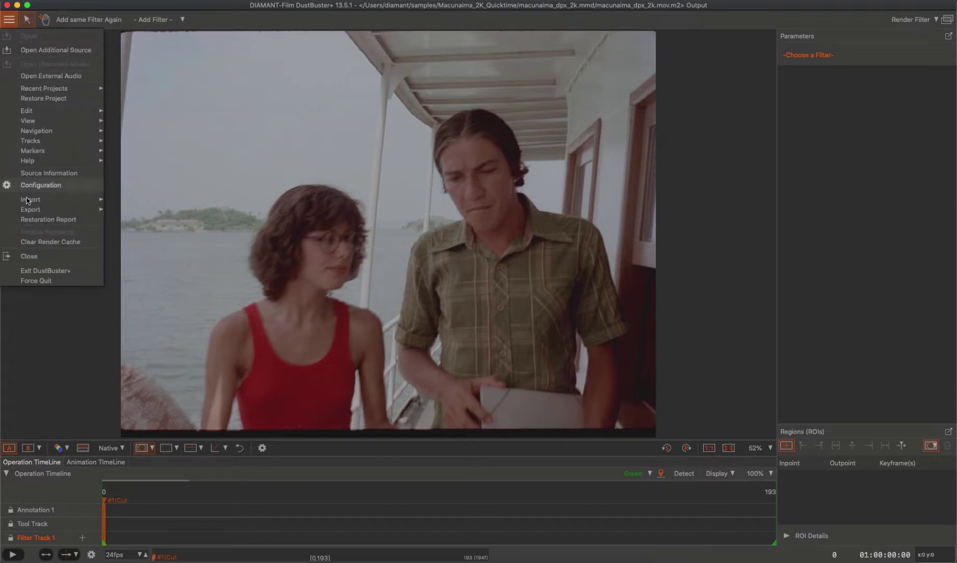
left_click(29, 256)
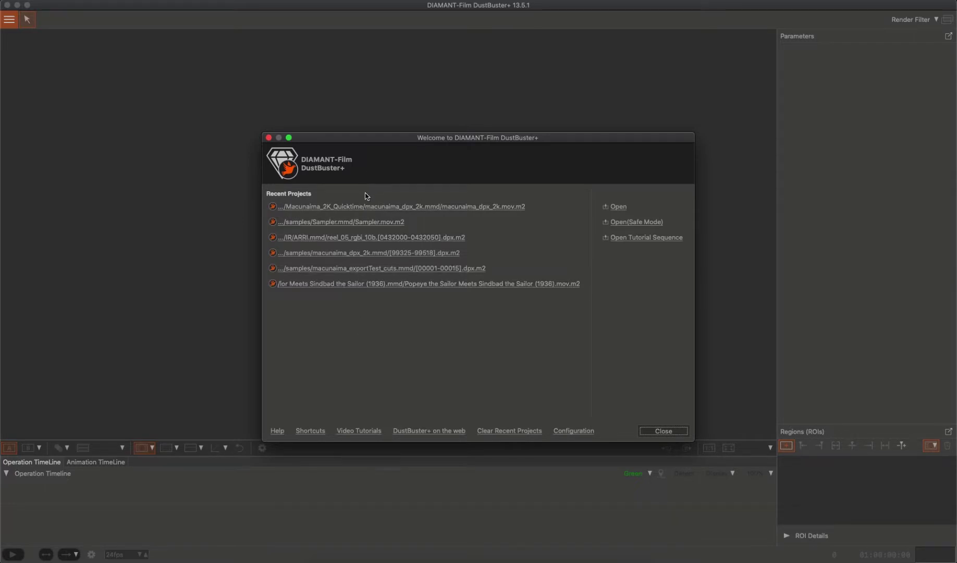
Reopen Sampler.mov.m2 from Recent Projects, then close it via the main menu
left_click(380, 224)
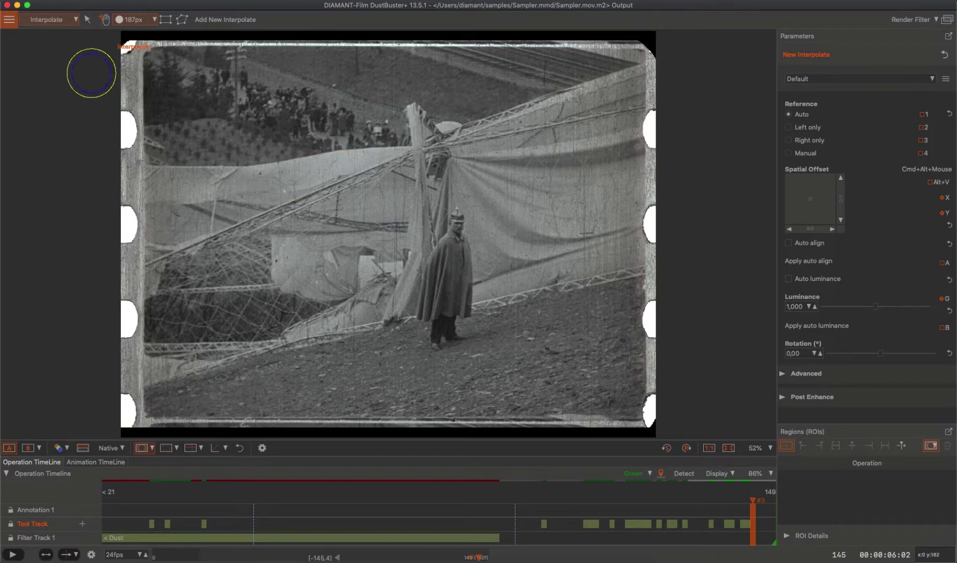
left_click(9, 20)
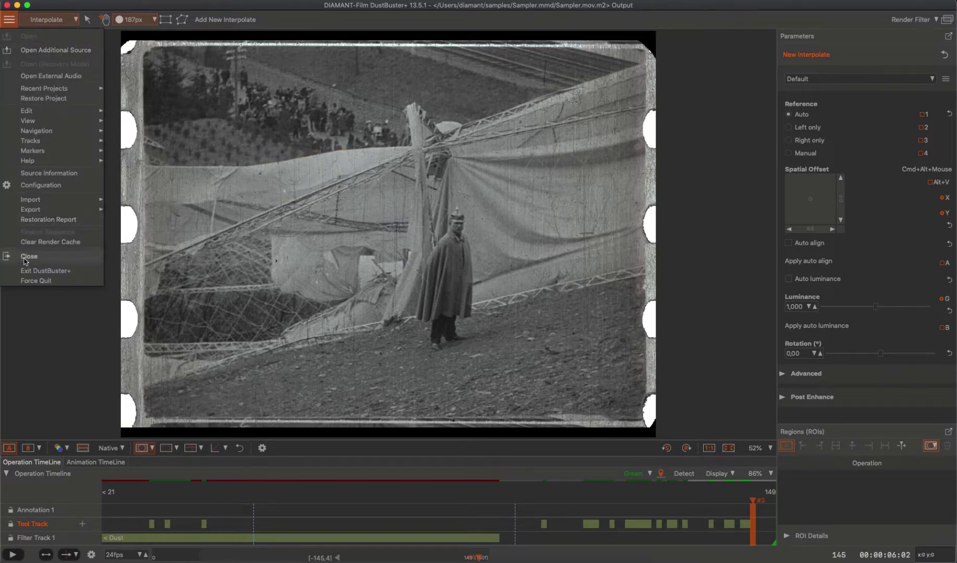
left_click(29, 256)
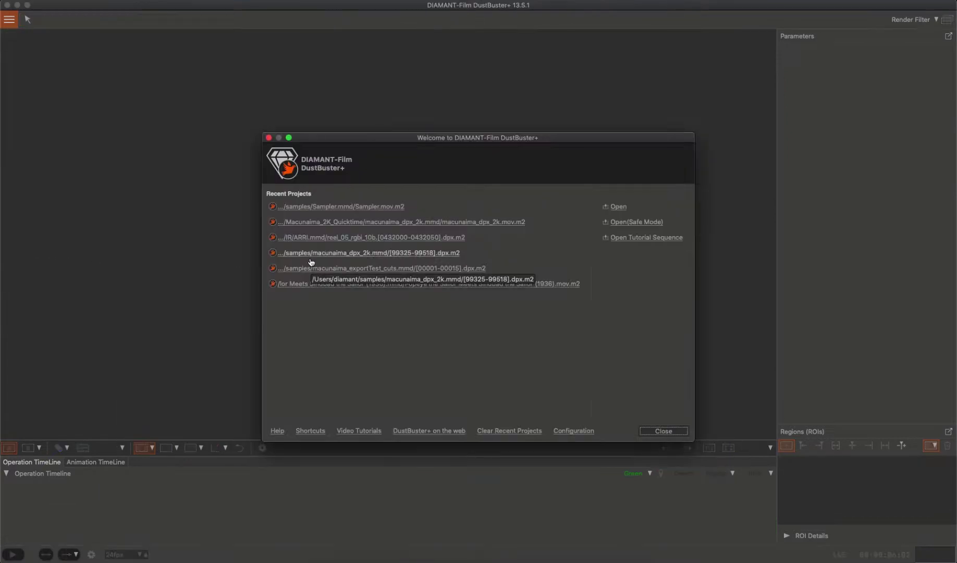